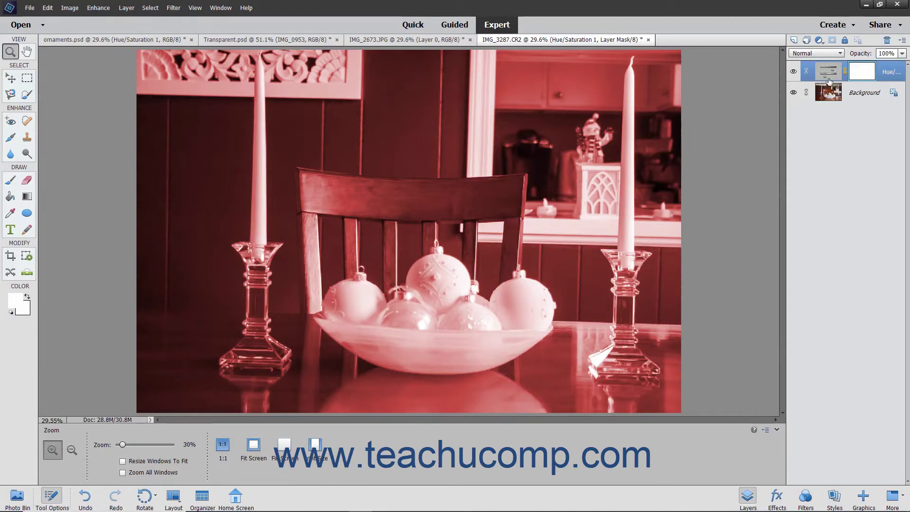
Step: Unlink the mask from the Hue/Saturation adjustment layer and link it again
click(862, 77)
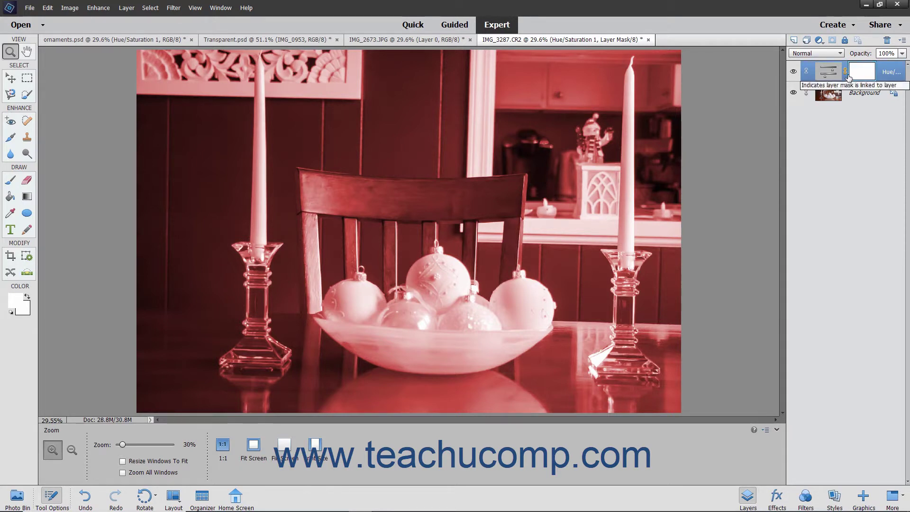
click(847, 75)
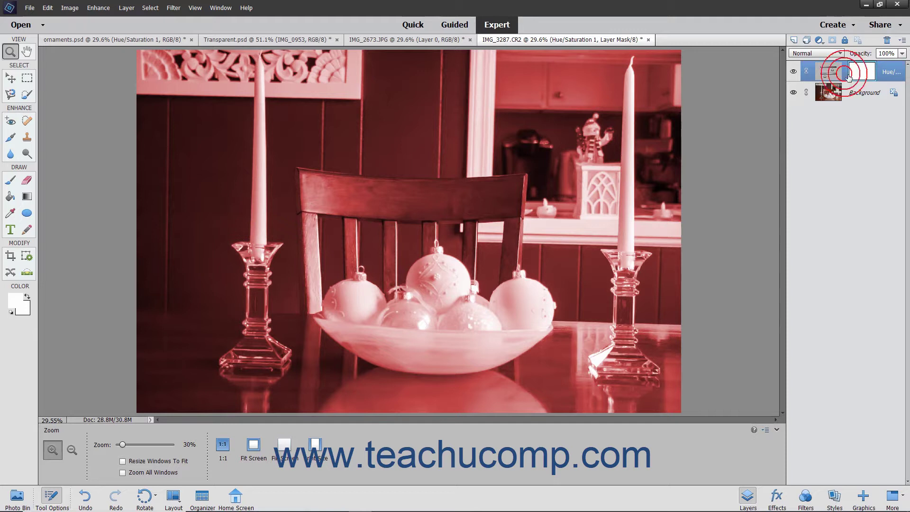
click(847, 74)
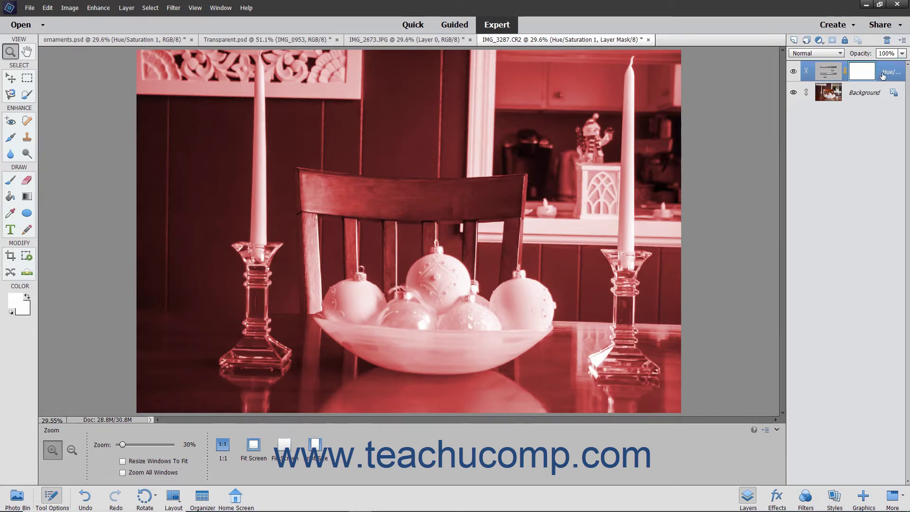
Step: Delete the Hue/Saturation 1 adjustment layer
right_click(833, 80)
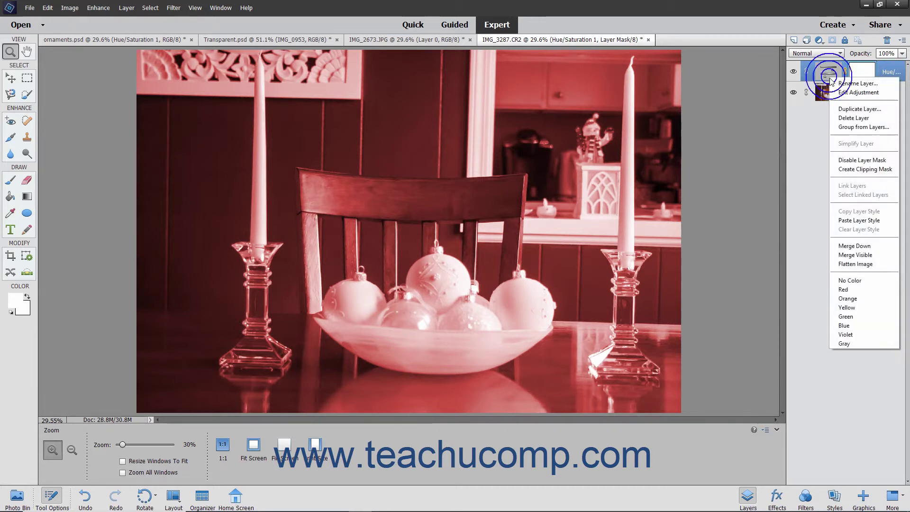
click(849, 118)
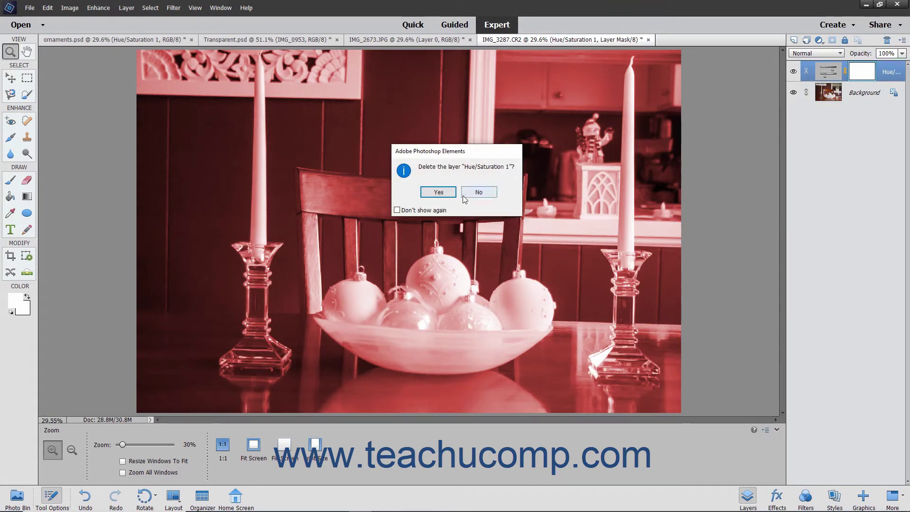
click(438, 192)
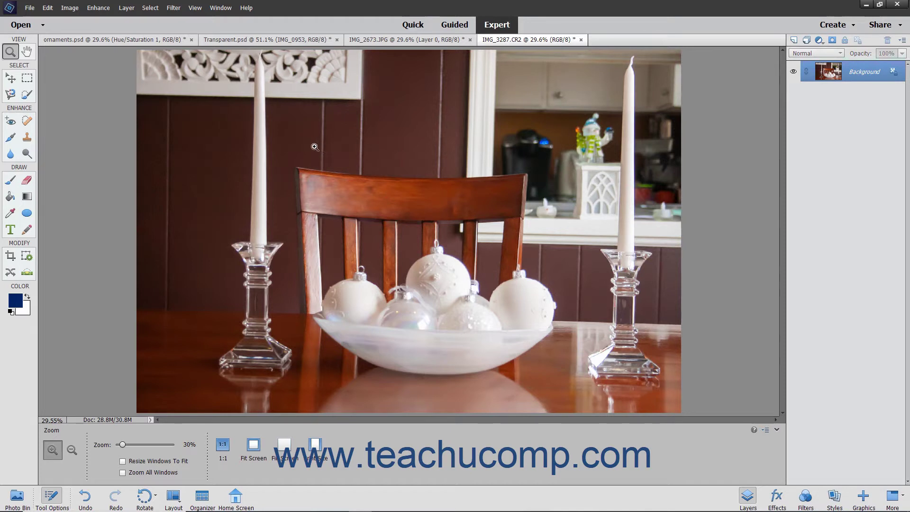
Step: Load the saved Ornaments selection as a new selection
click(151, 7)
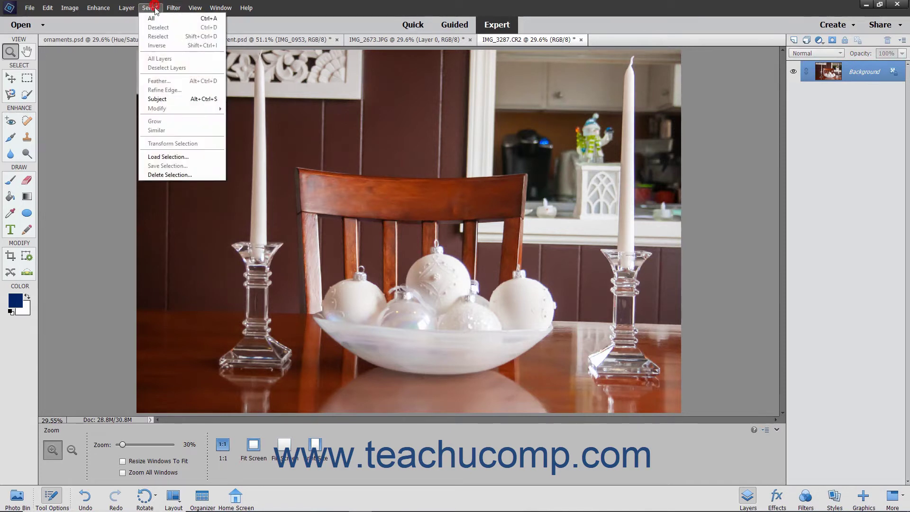
click(180, 157)
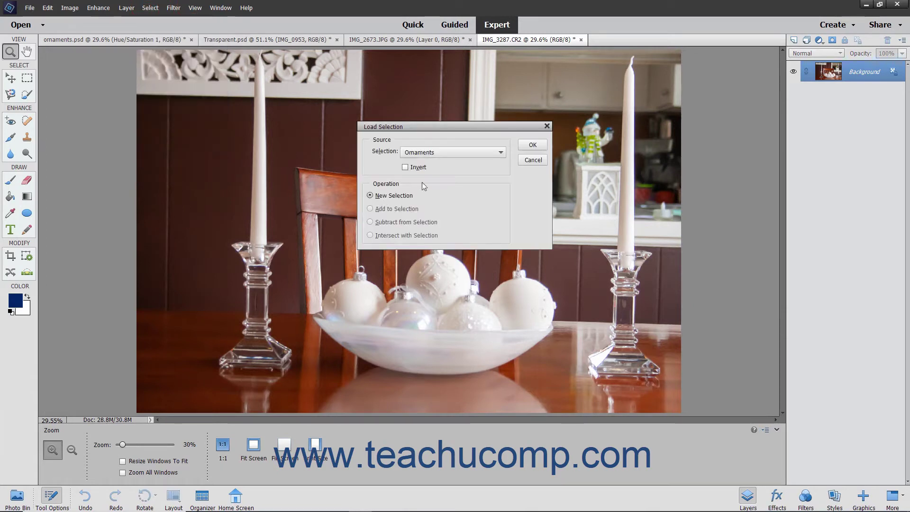
click(529, 147)
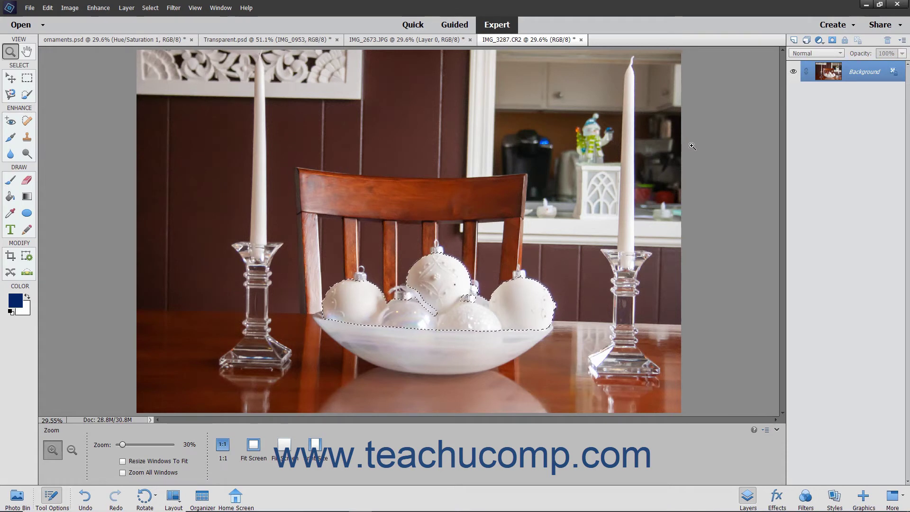
Step: Add a Solid Color fill layer over the selected ornaments in dark blue, 0d2f68
click(819, 39)
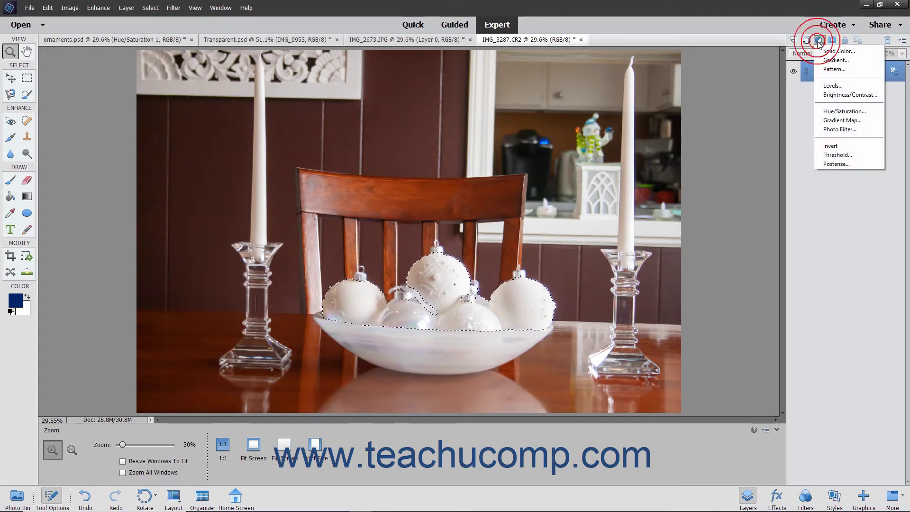
click(824, 52)
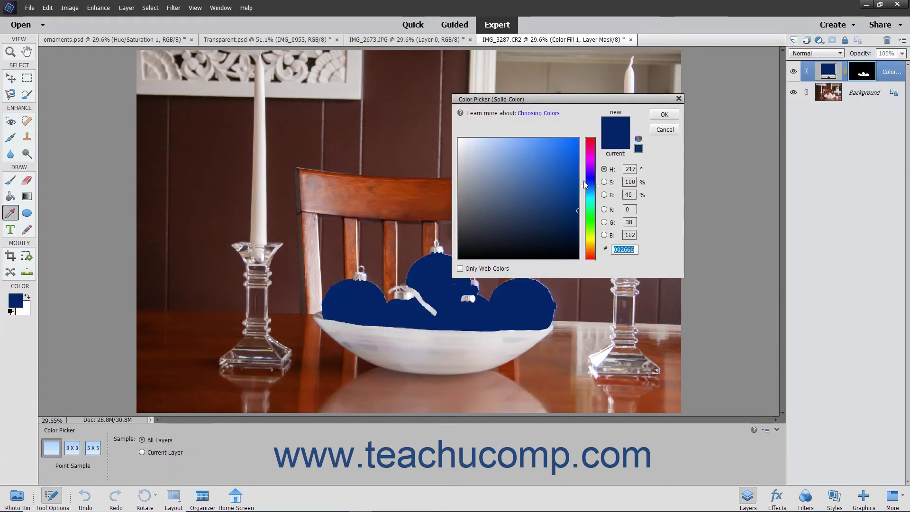
mouse_move(578, 212)
mouse_down()
mouse_move(565, 205)
mouse_move(567, 213)
mouse_up()
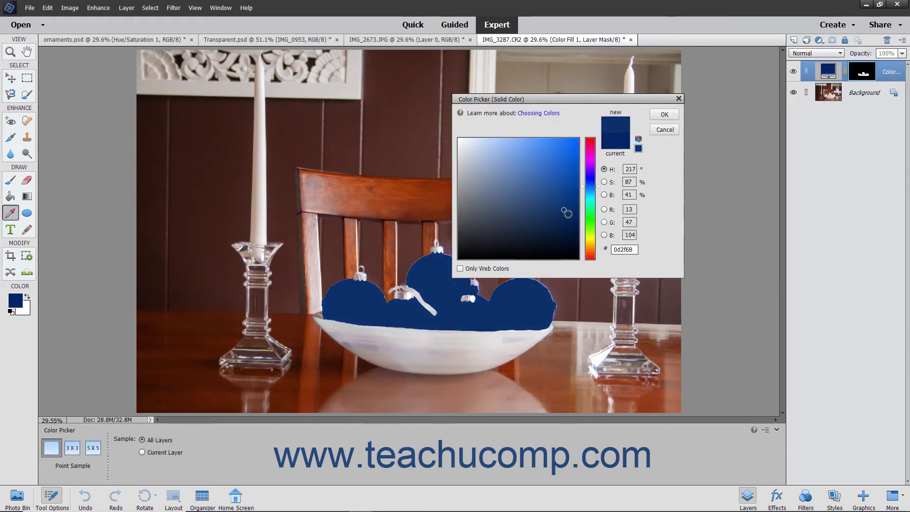
click(659, 117)
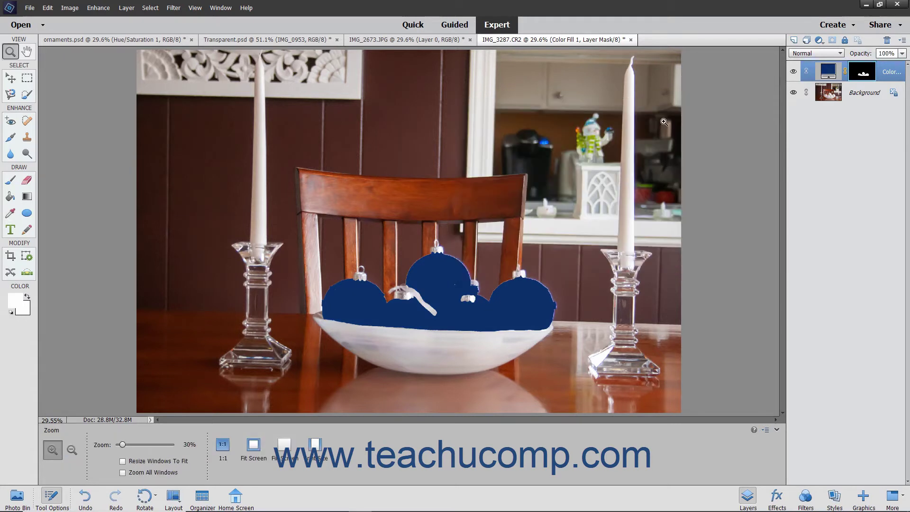
Step: Set the color fill layer's opacity to 40%
click(901, 53)
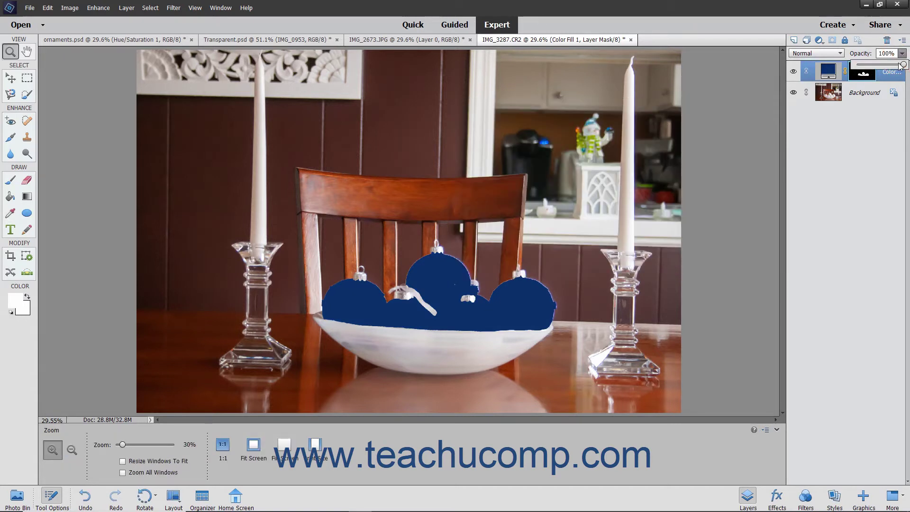
drag(903, 64, 877, 70)
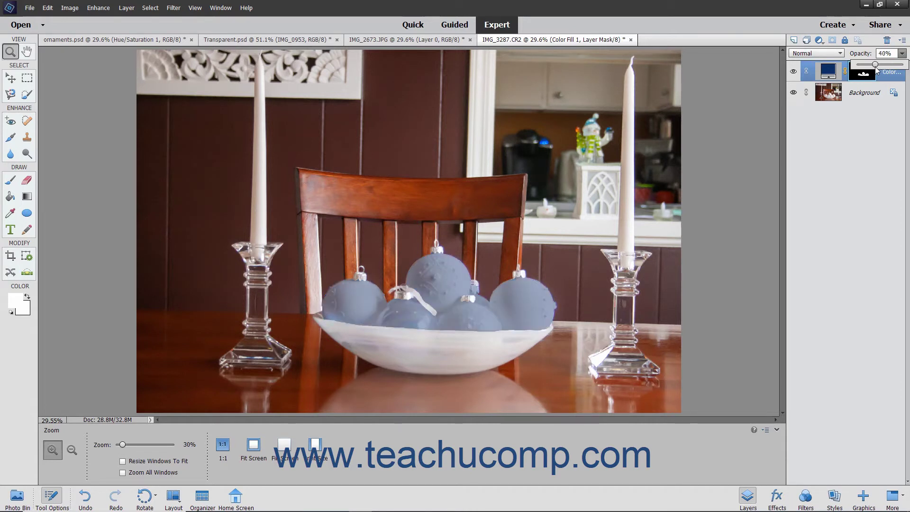
click(853, 118)
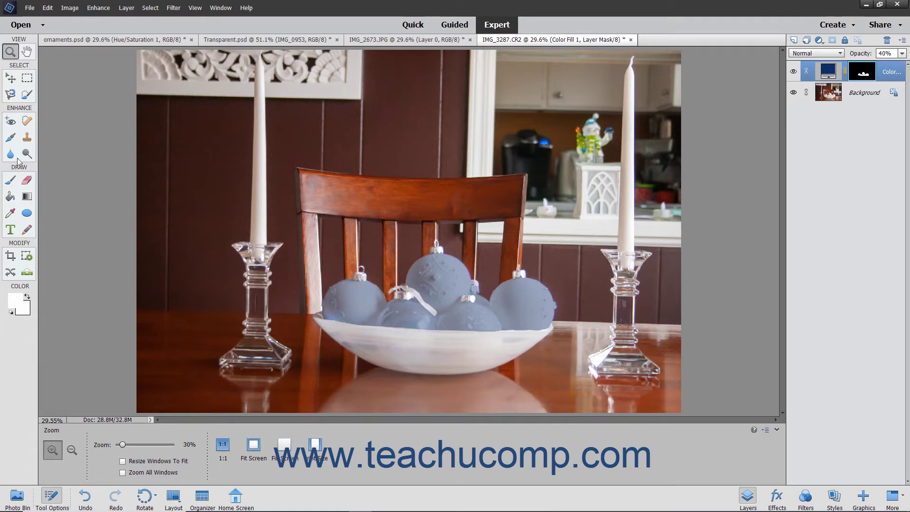
Step: Set the Brush size to 43 px and paint white on the color fill layer's mask over the glass bowl
click(10, 182)
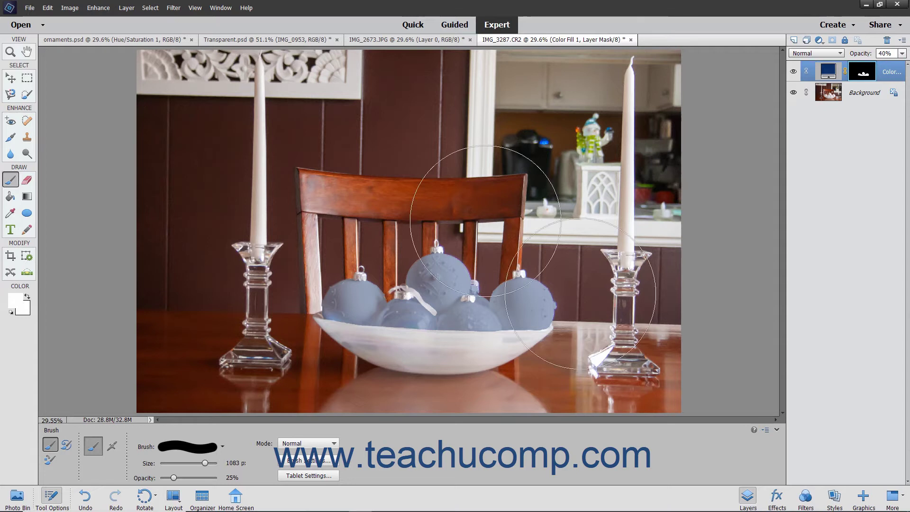
shift+click(864, 73)
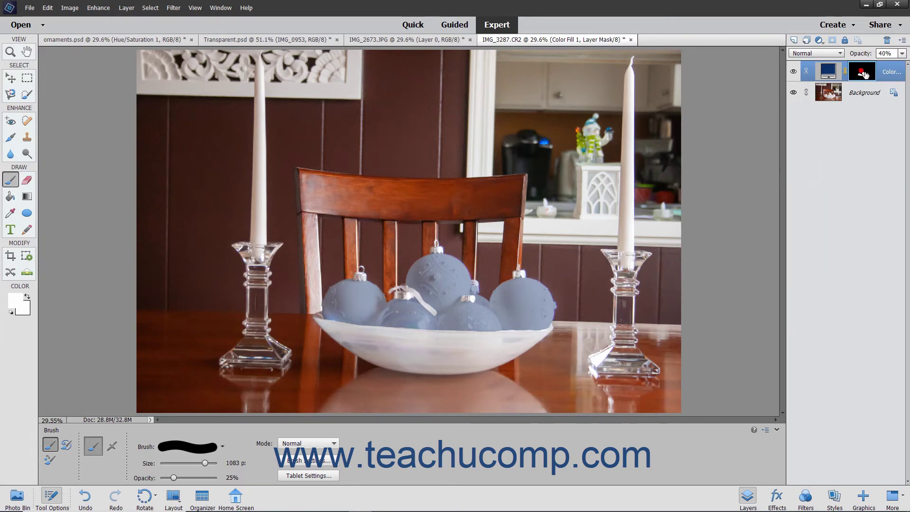
shift+click(864, 73)
drag(205, 463, 179, 463)
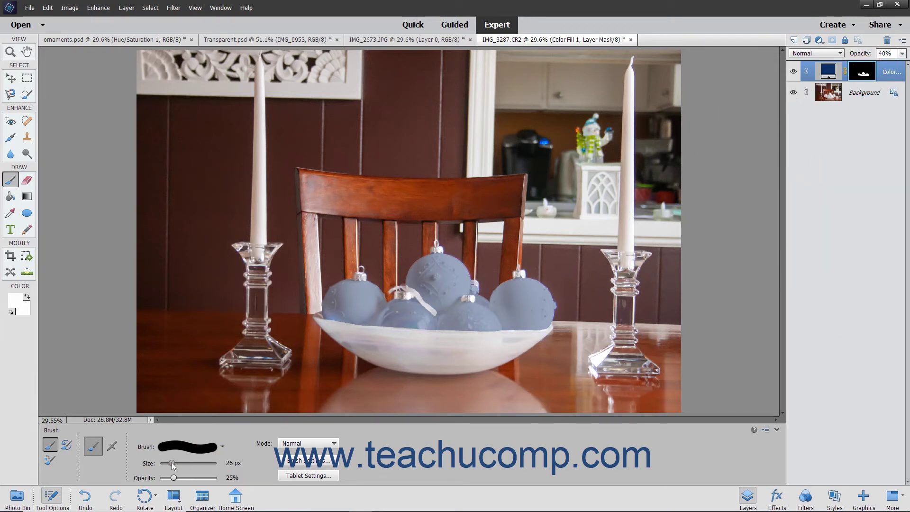
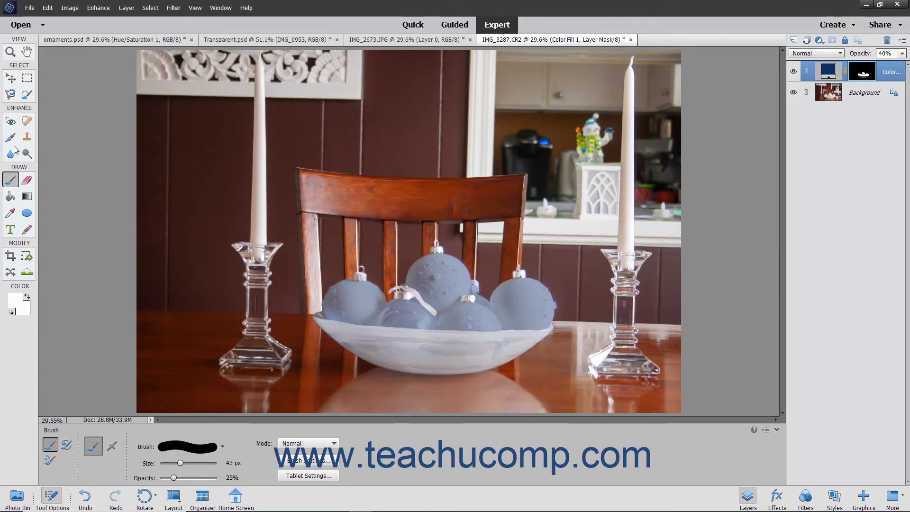
Step: Select the left candle on the Background layer with the Quick Selection tool
click(27, 94)
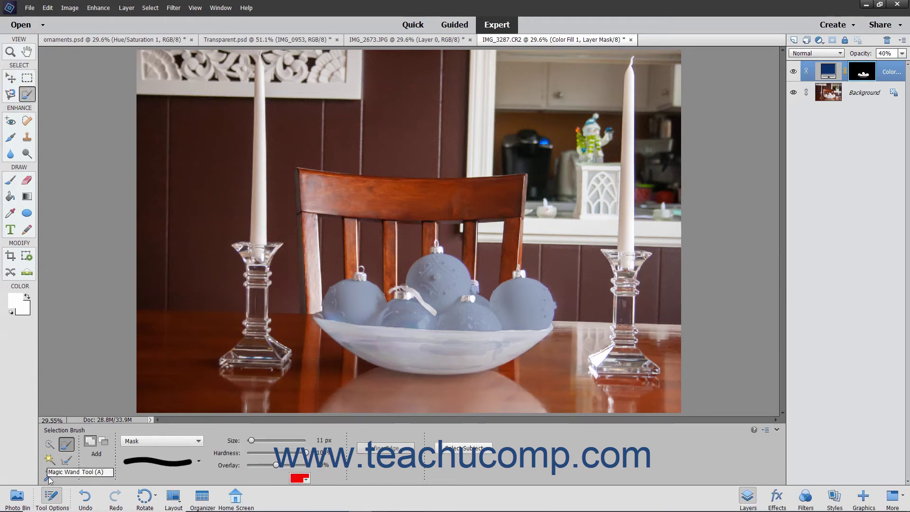
click(50, 460)
click(828, 71)
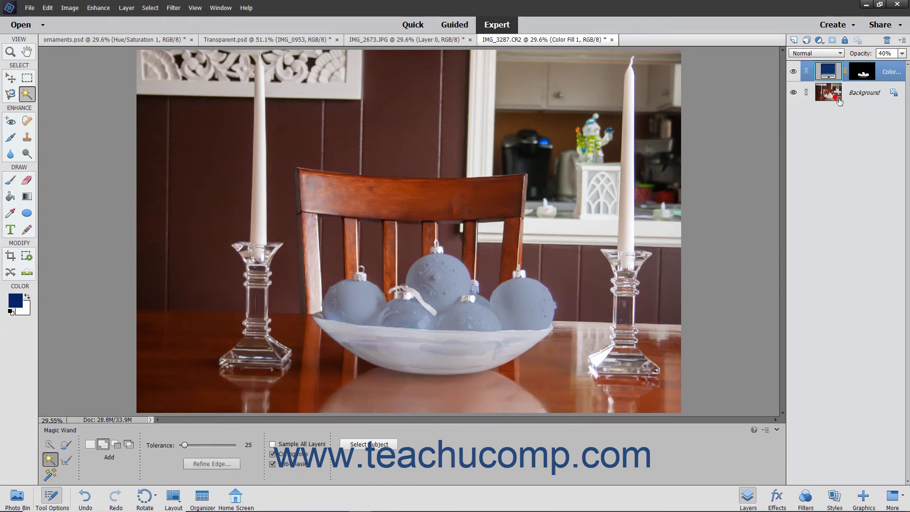
click(833, 93)
click(49, 444)
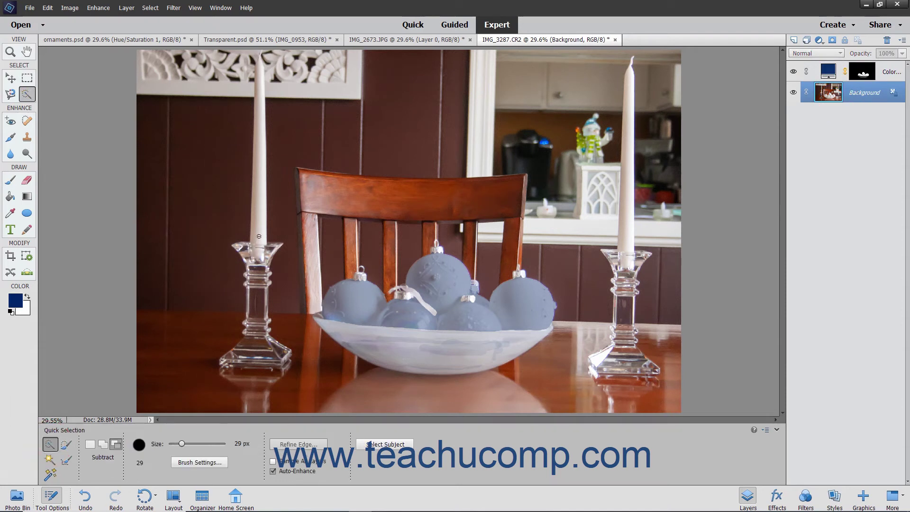
drag(257, 237, 263, 80)
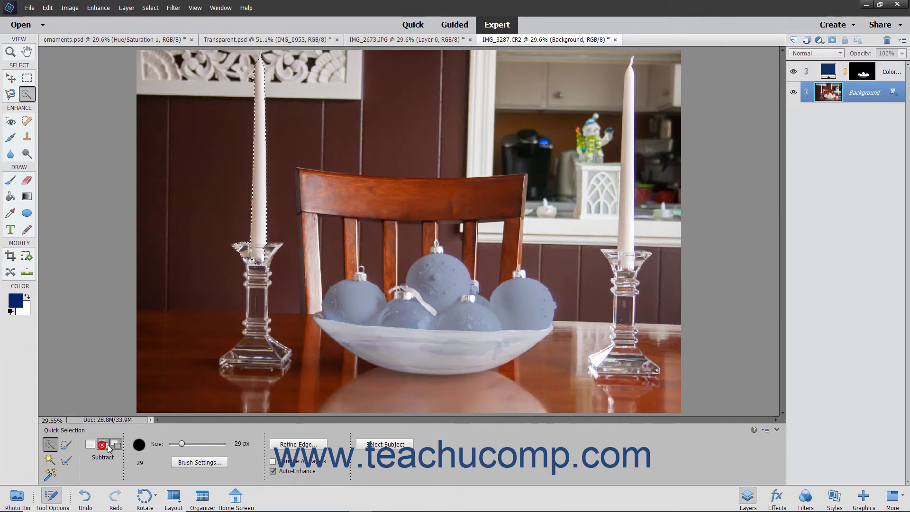
Step: Add the right candle to the selection and subtract the excess area beside the left candle
click(103, 445)
drag(621, 250, 633, 136)
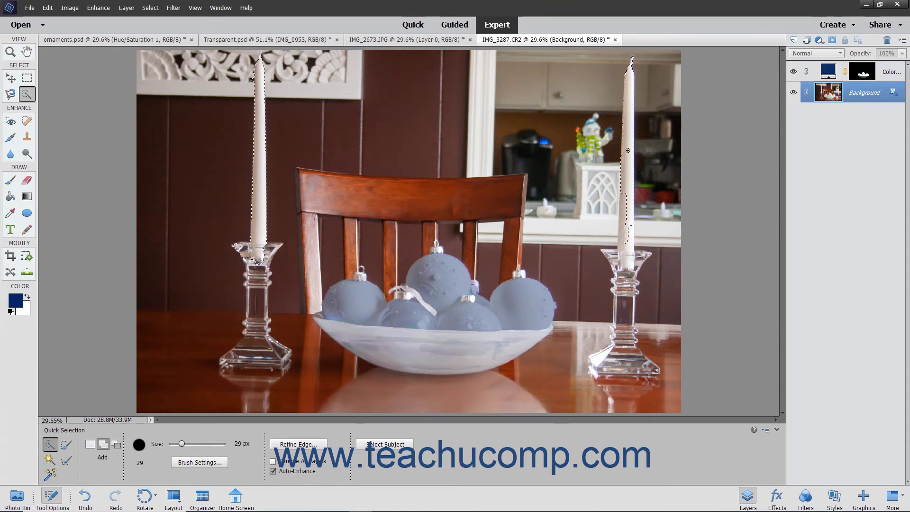
mouse_move(625, 196)
mouse_down()
mouse_move(620, 250)
mouse_move(632, 230)
mouse_move(629, 244)
mouse_up()
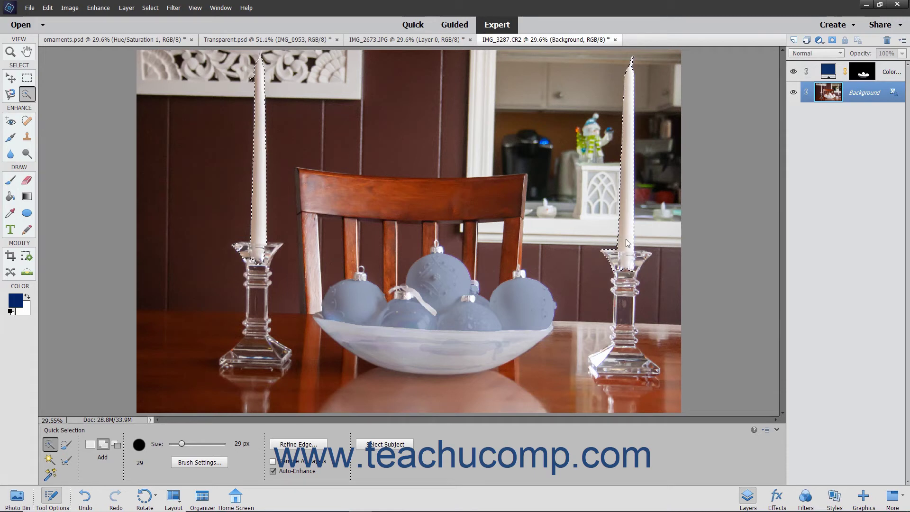
click(115, 444)
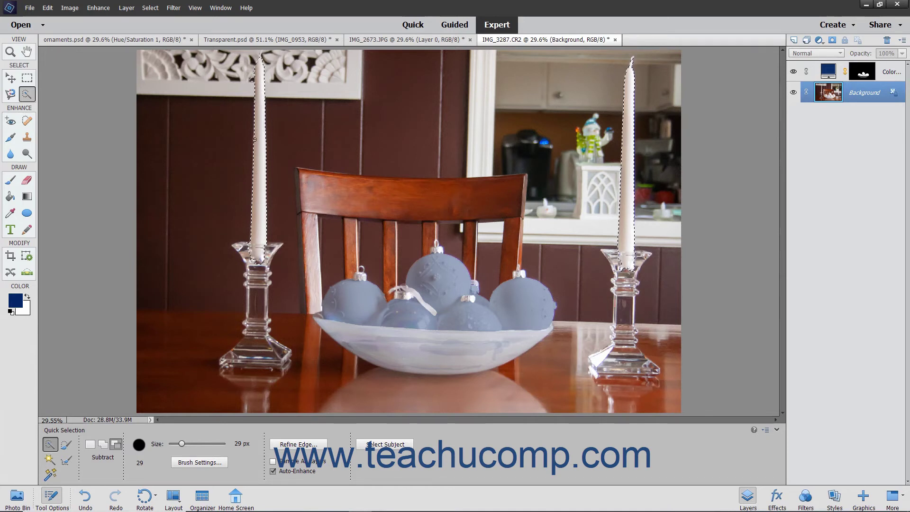
click(252, 72)
Step: Add the color fill layer's mask to the candle selection and subtract the stray patches on the bowl with Quick Selection
click(28, 213)
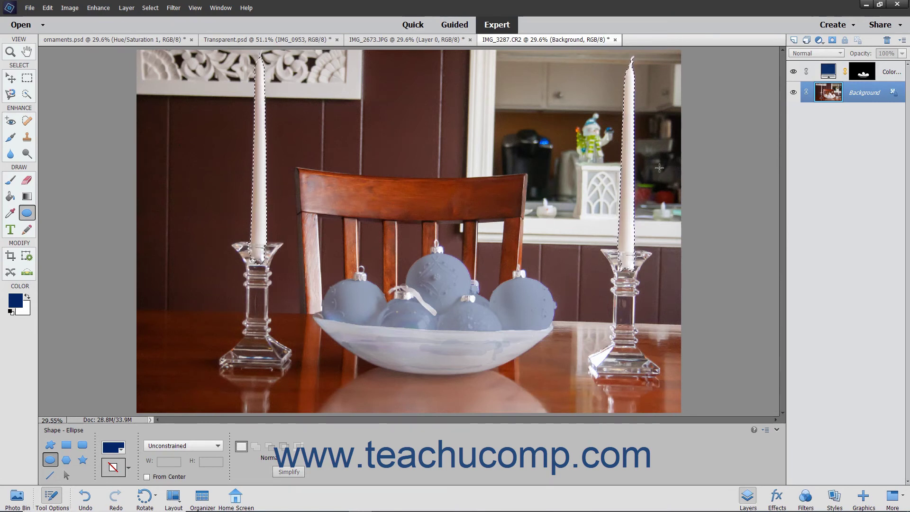
right_click(863, 75)
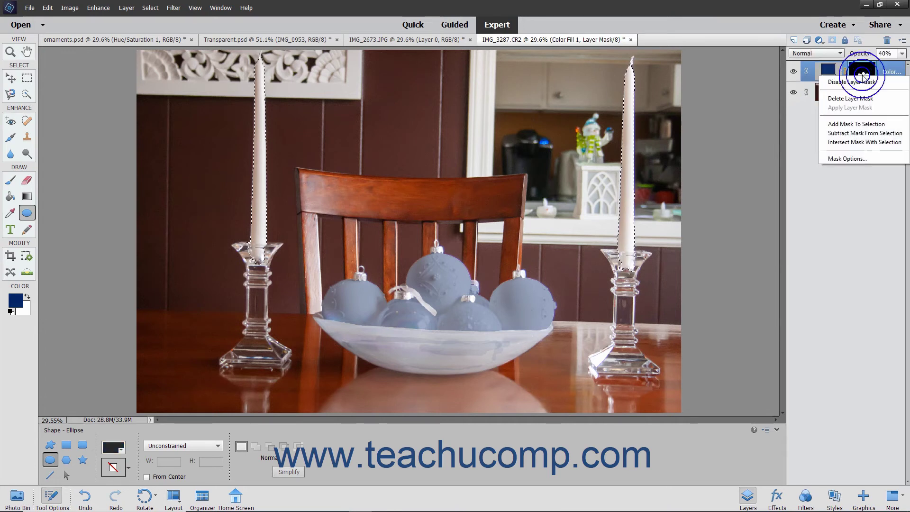
click(852, 128)
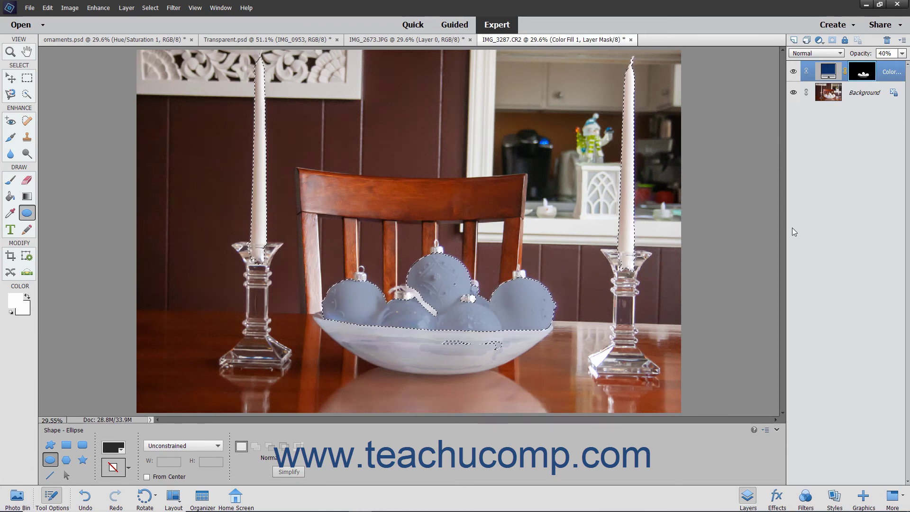
click(28, 95)
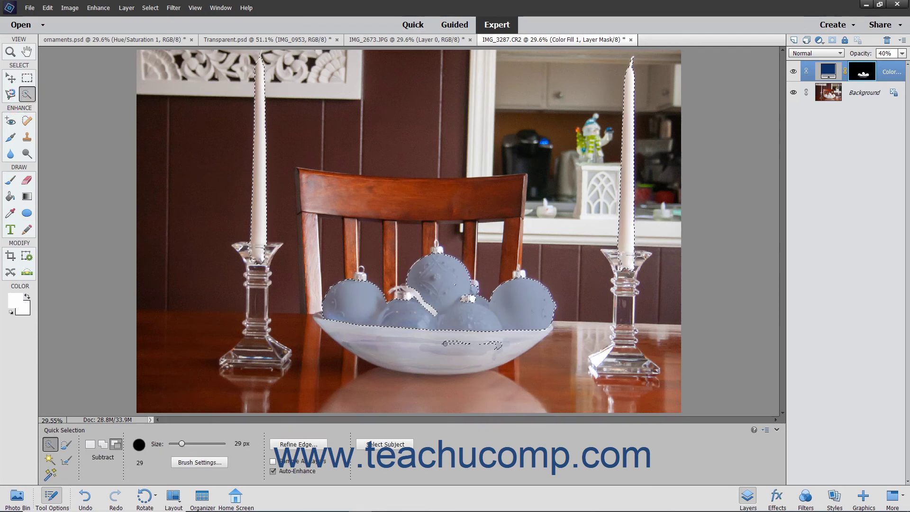
drag(443, 342, 462, 346)
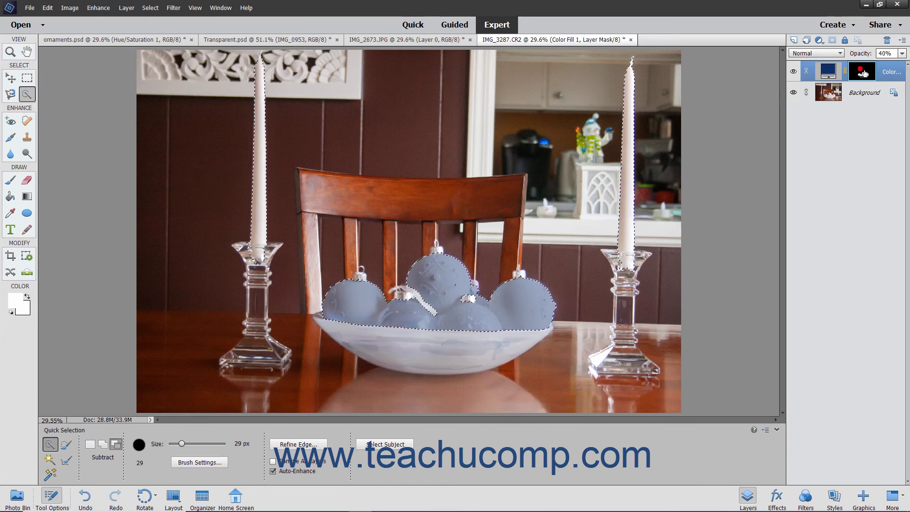
Step: Delete the color fill layer's mask and create a new layer mask from the current selection
click(127, 8)
mouse_move(157, 129)
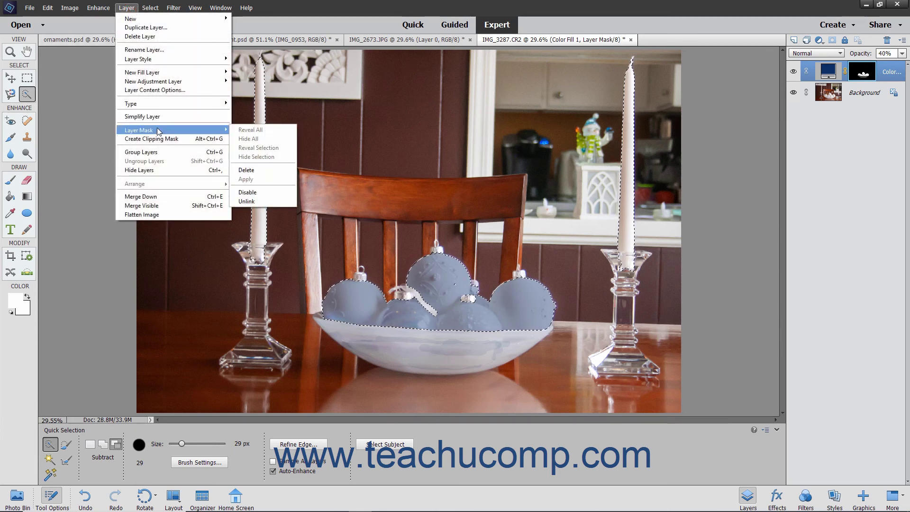
click(251, 171)
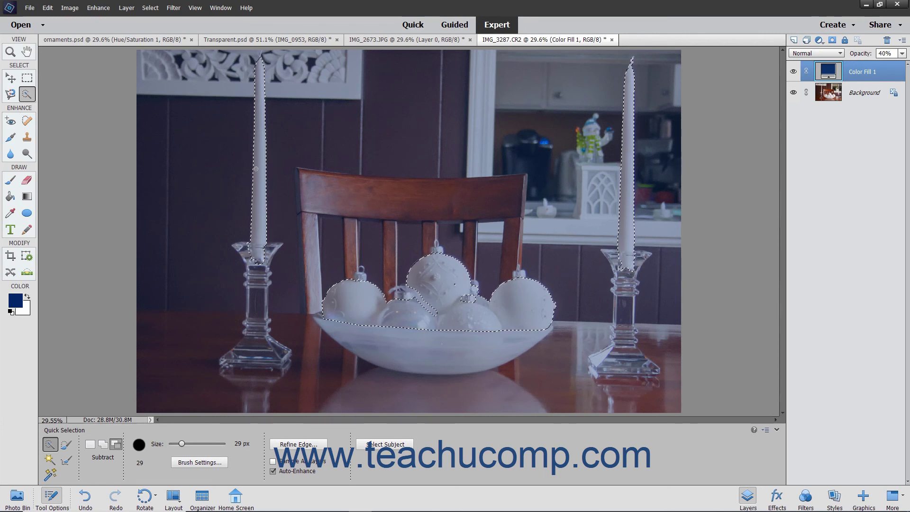
click(833, 40)
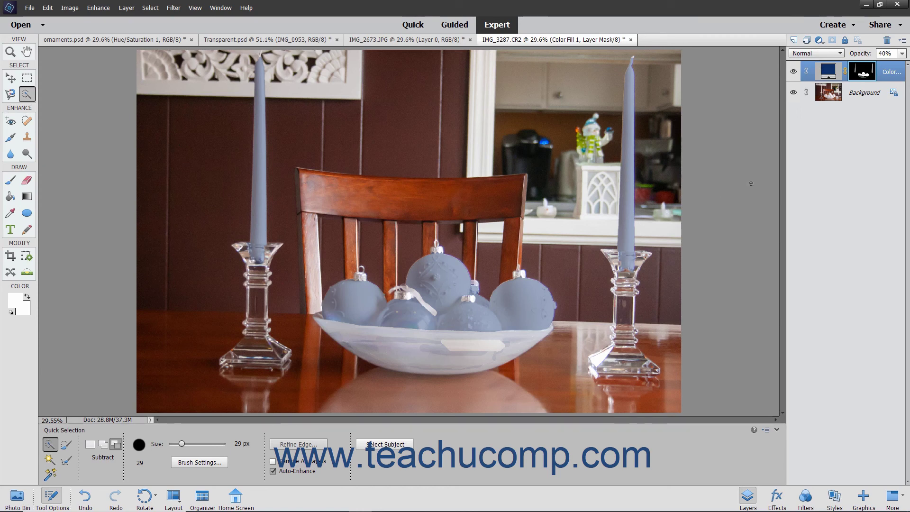
Step: Disable the layer mask on the color fill layer, and enable it again
click(863, 78)
click(127, 8)
mouse_move(160, 128)
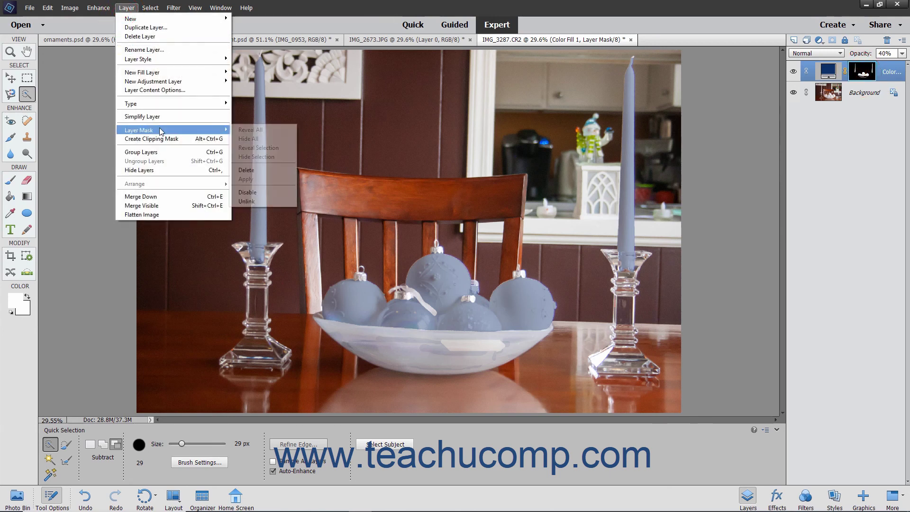
click(261, 192)
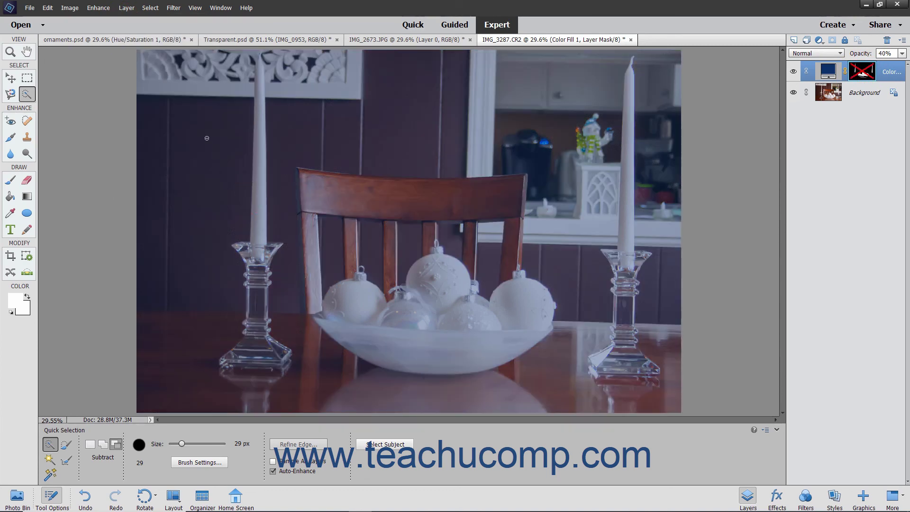
click(127, 8)
mouse_move(153, 128)
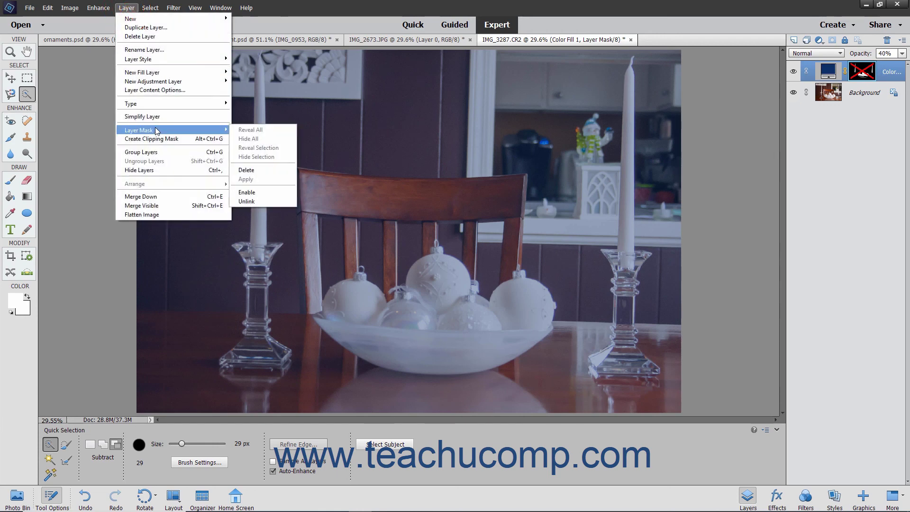
click(257, 192)
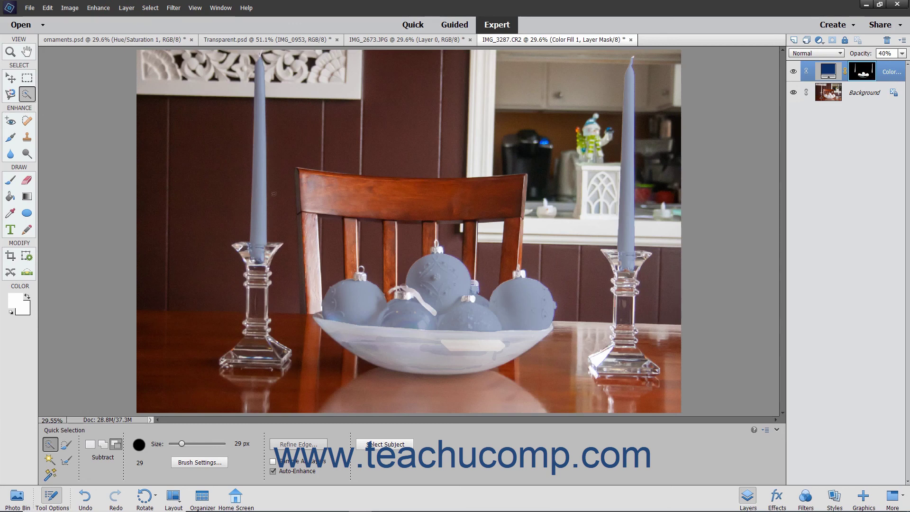
Step: Toggle the color fill layer's mask off and back on directly from its mask thumbnail
shift+click(872, 77)
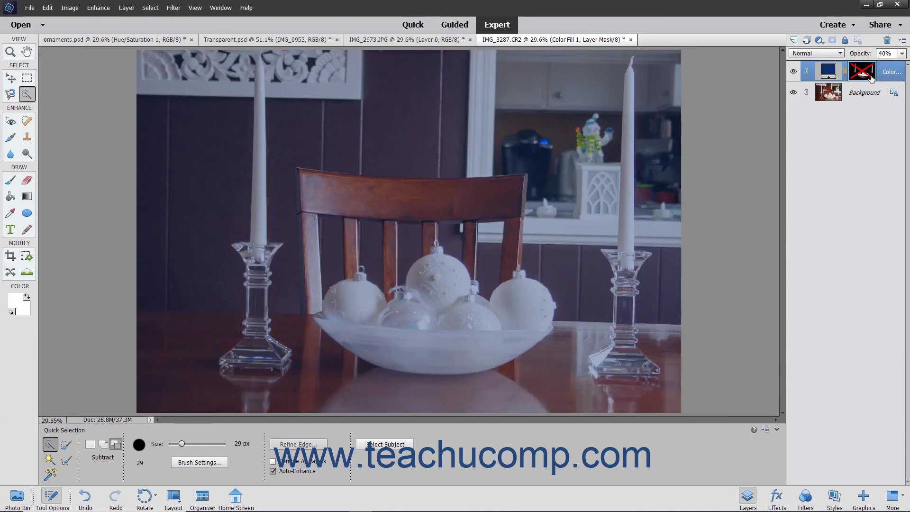
shift+click(871, 78)
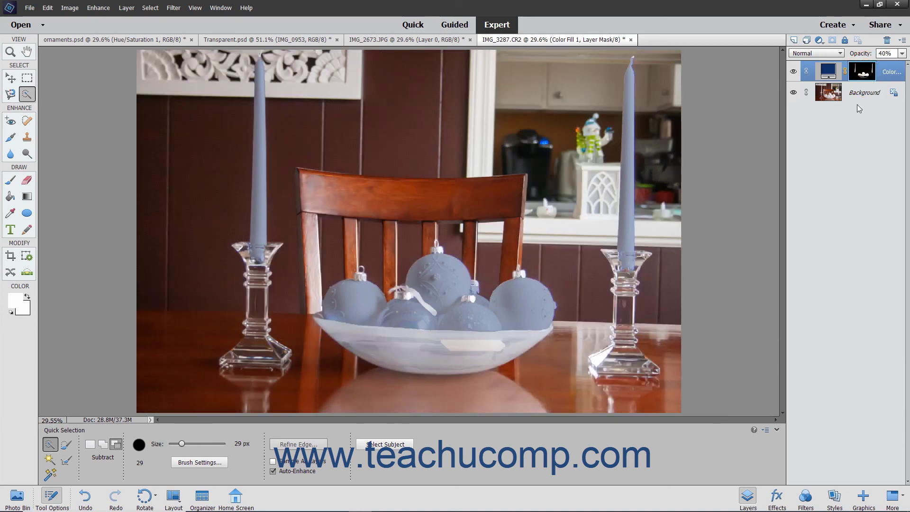